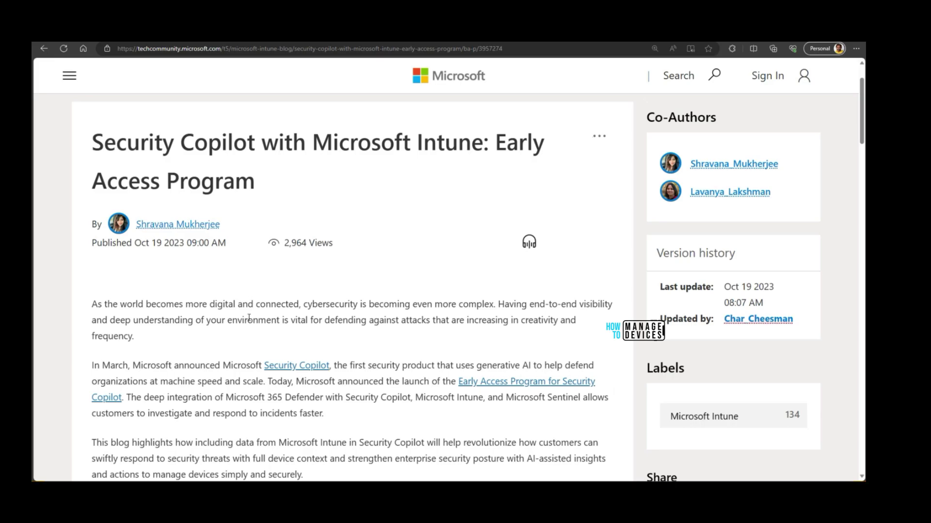
Step: Underline the blog title words and both co-author names in red ink
drag(464, 161, 534, 163)
drag(124, 201, 226, 199)
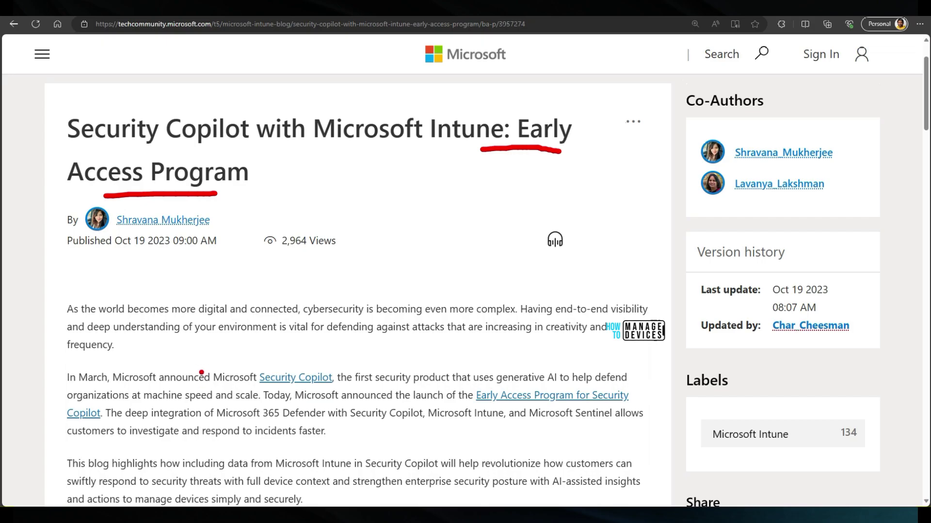
drag(333, 160, 72, 148)
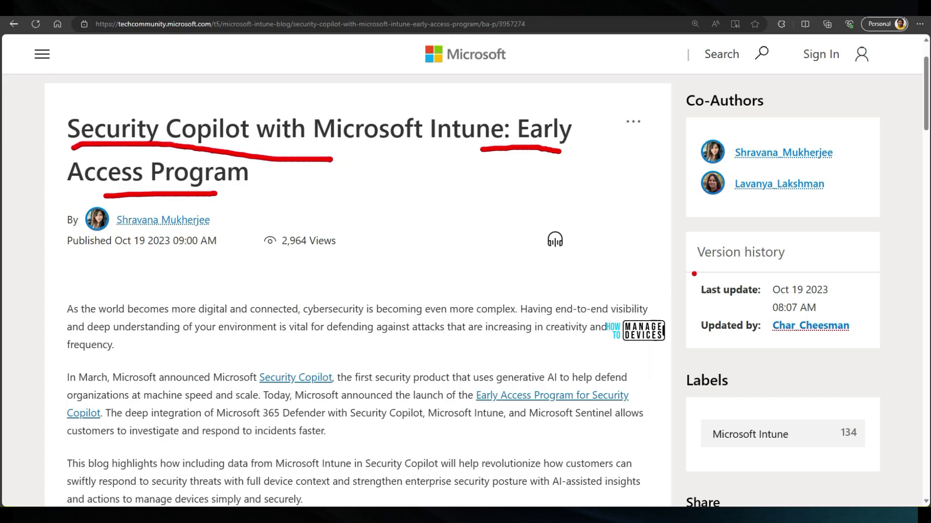
drag(734, 169, 862, 170)
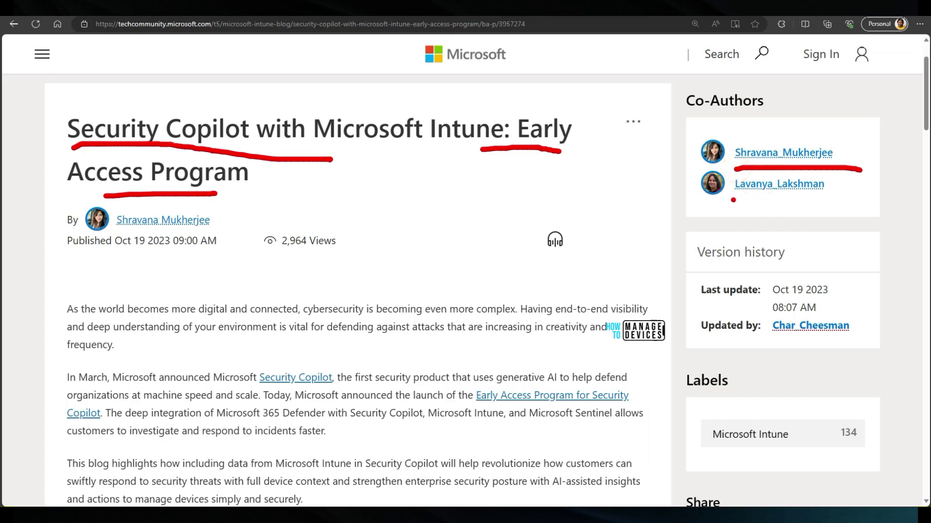
drag(728, 201, 852, 204)
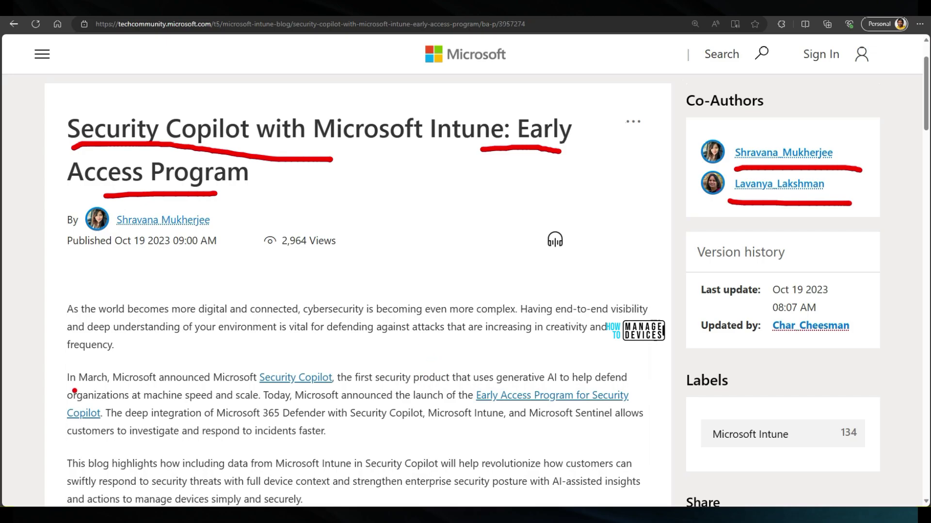
Step: Underline 'In March, Microsoft' and the Security Copilot link, adding a red arrow
drag(75, 390, 143, 388)
drag(265, 388, 335, 388)
mouse_move(346, 335)
mouse_down()
mouse_move(314, 363)
mouse_move(342, 358)
mouse_up()
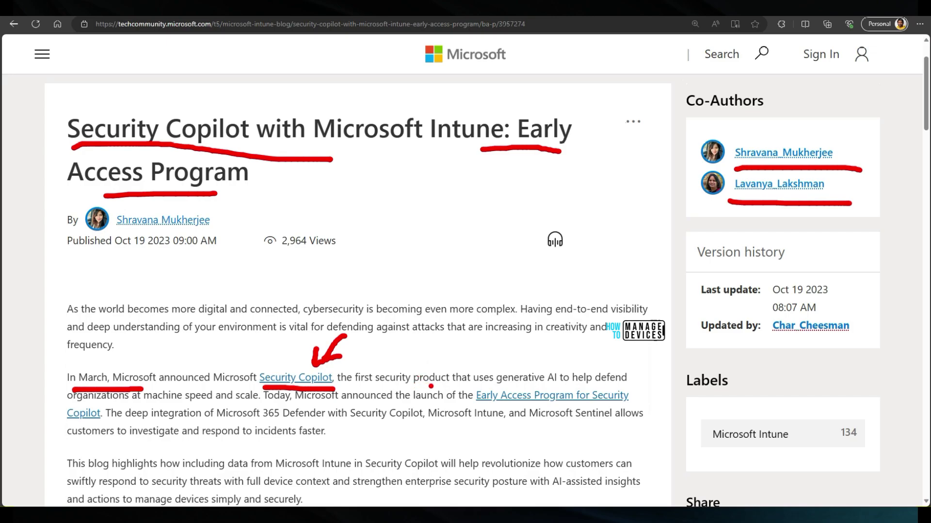
Step: Clear the ink, then underline 'Security Copilot offers … inform the incident investigation' in red
key(Escape)
scroll(431, 390, down, 3)
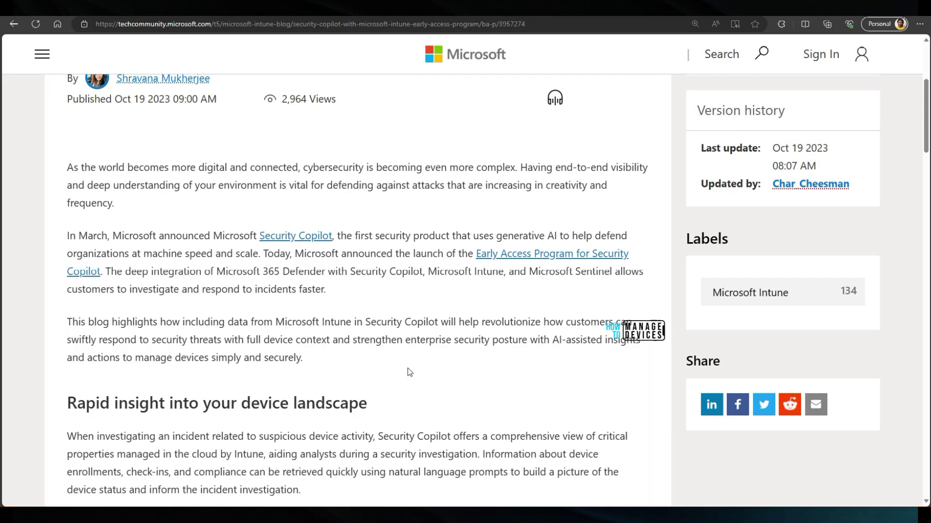
scroll(409, 371, down, 2)
scroll(409, 372, down, 4)
scroll(409, 368, down, 2)
scroll(408, 368, down, 5)
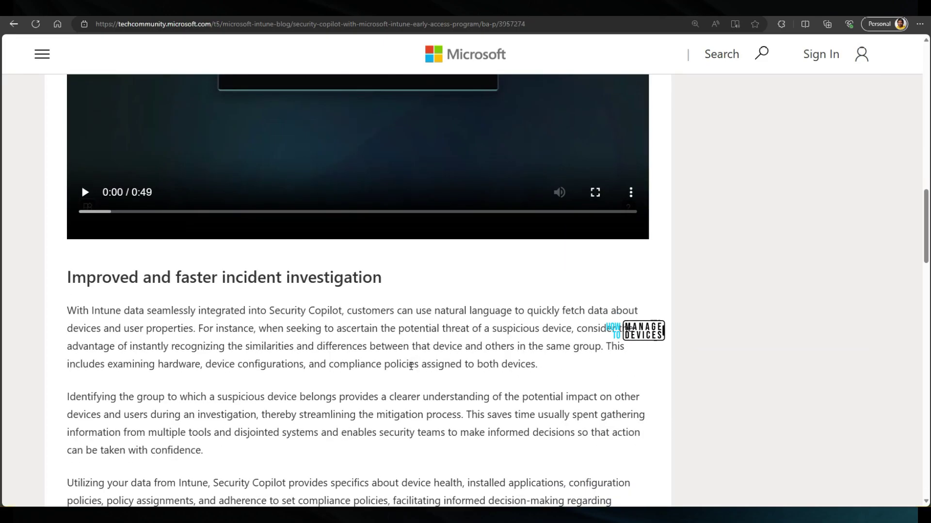
scroll(411, 366, down, 5)
scroll(411, 361, down, 2)
scroll(411, 361, down, 4)
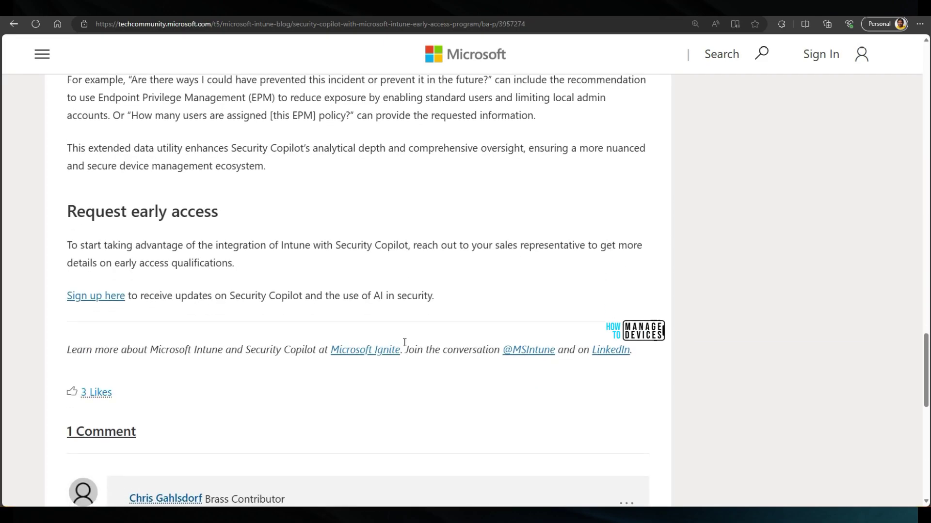
drag(56, 309, 462, 288)
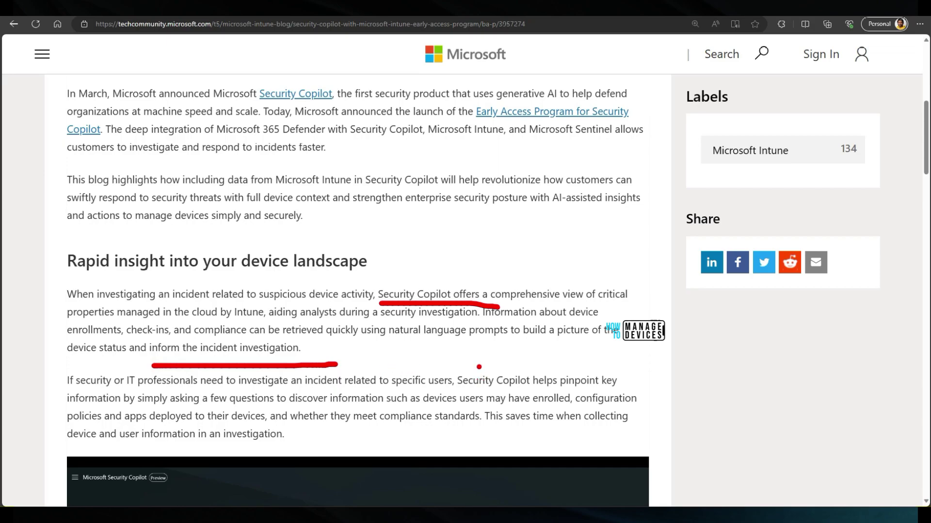
Step: Circle the 'Security Copilot helps pinpoint' passage, then clear the ink and scroll to 'For example'
mouse_move(493, 348)
mouse_down()
mouse_move(494, 416)
mouse_move(469, 340)
mouse_up()
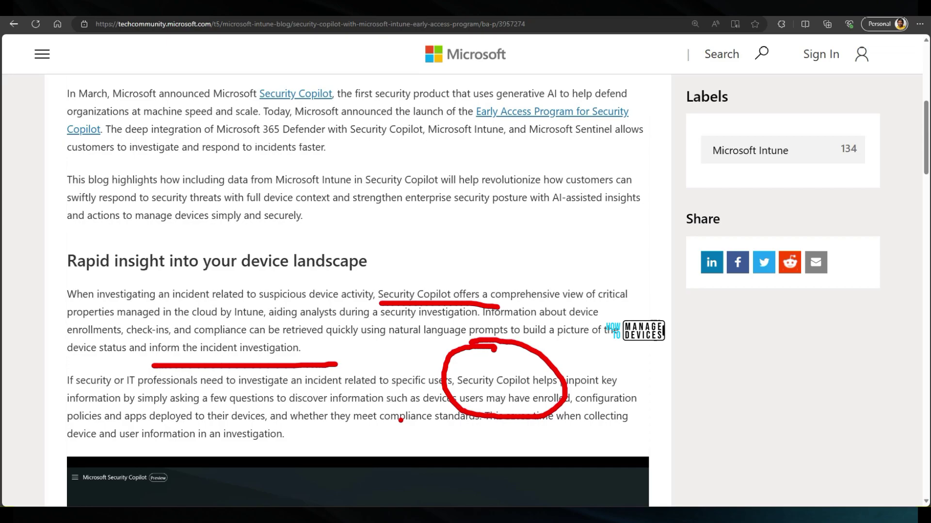
key(Escape)
scroll(390, 417, down, 5)
scroll(391, 416, down, 3)
scroll(390, 416, down, 8)
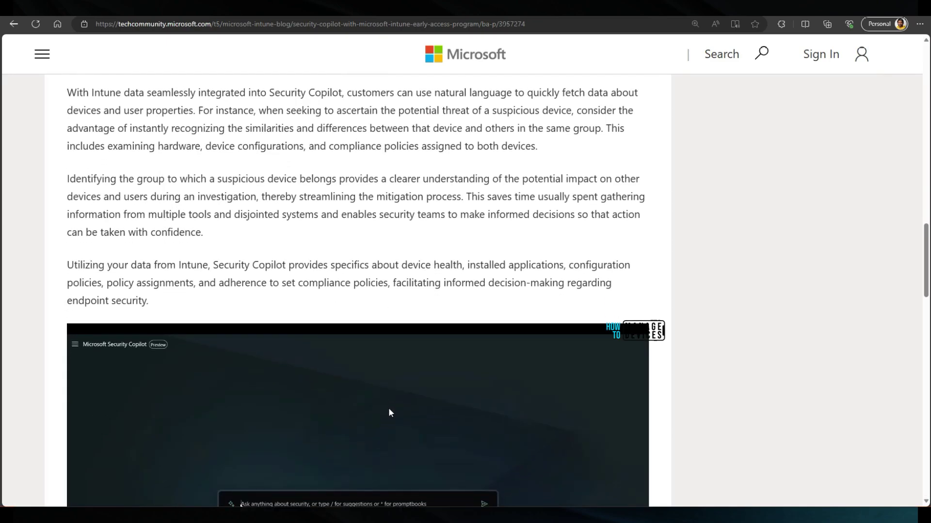
scroll(390, 412, down, 4)
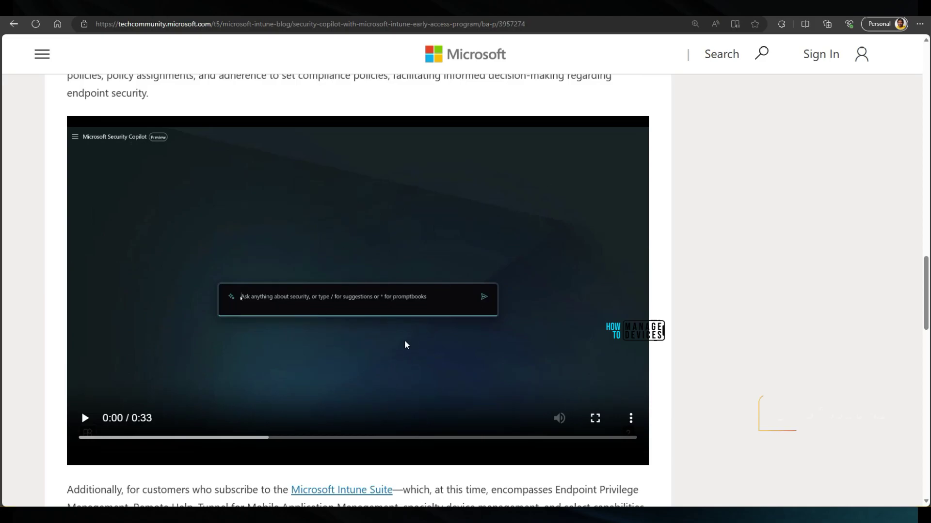
scroll(407, 349, down, 5)
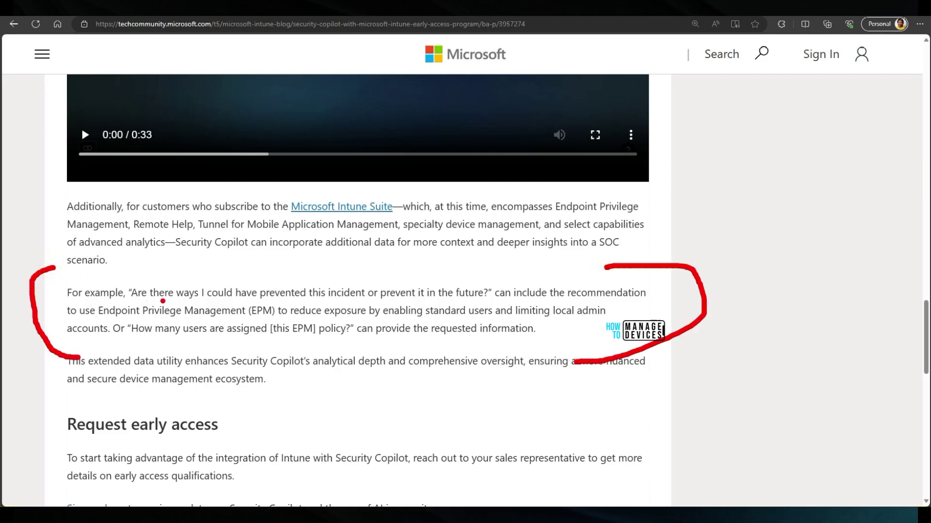
Step: Underline the incident-prevention phrases, 'recommendation', Endpoint Privilege Management (EPM) and 'exposure by enabling'
drag(176, 305, 218, 305)
drag(259, 303, 377, 306)
drag(387, 305, 489, 302)
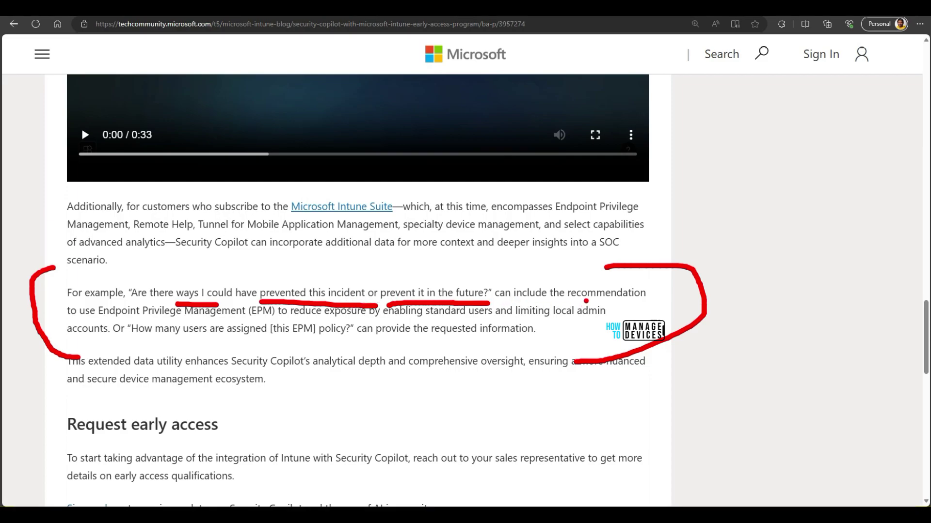
mouse_move(574, 301)
mouse_down()
mouse_move(664, 308)
mouse_move(562, 277)
mouse_move(568, 289)
mouse_up()
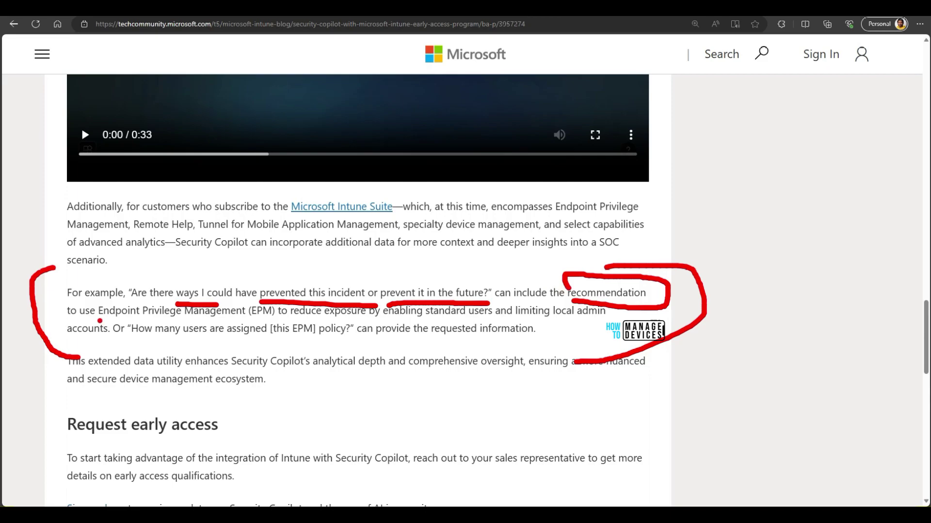
drag(99, 320, 280, 319)
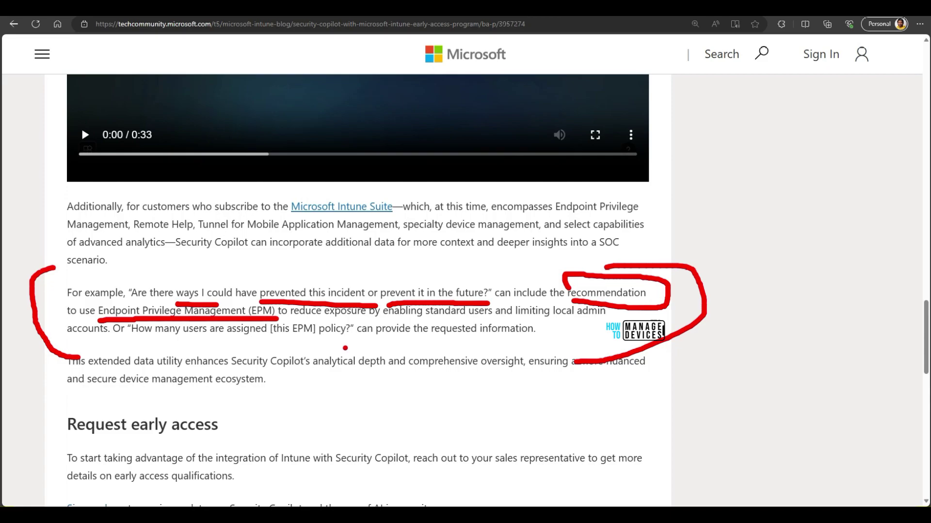
drag(328, 321, 615, 327)
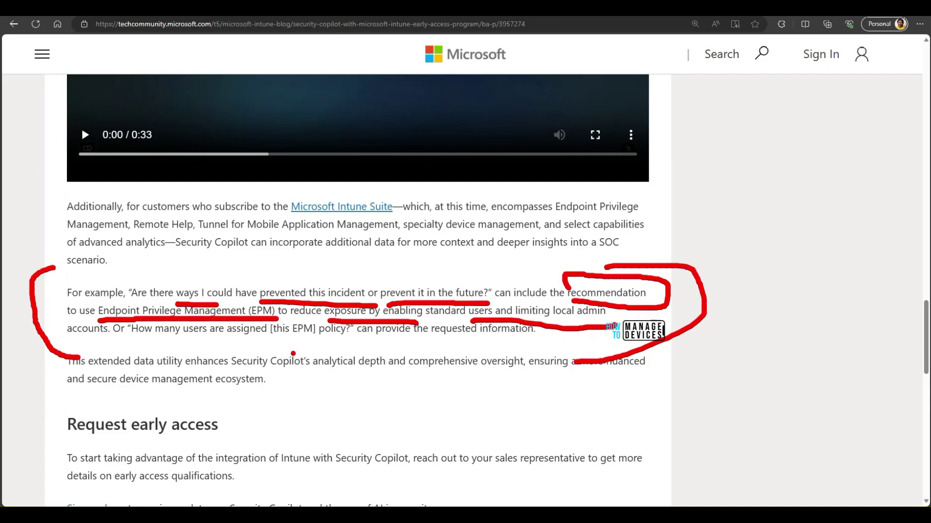
drag(73, 340, 133, 340)
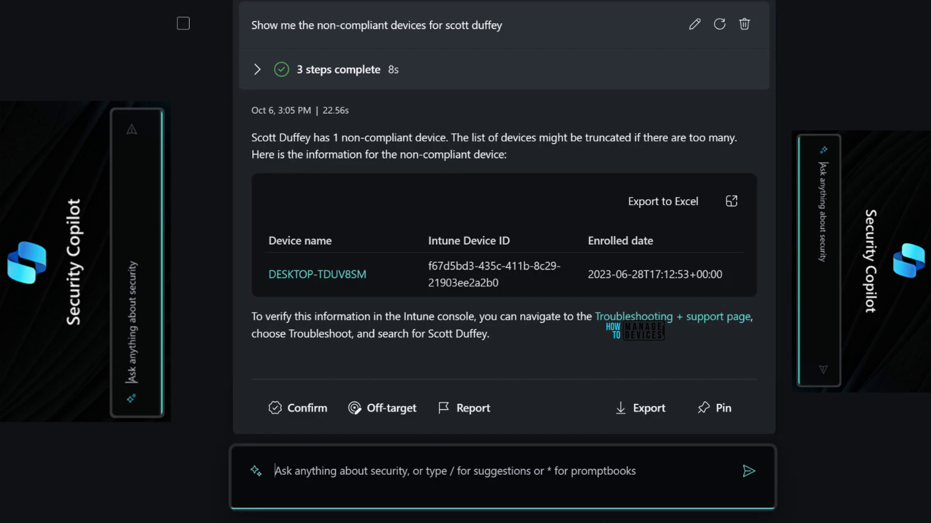
Step: Ask Security Copilot 'Tell me more about Intune compliance for this device'
scroll(535, 293, down, 1)
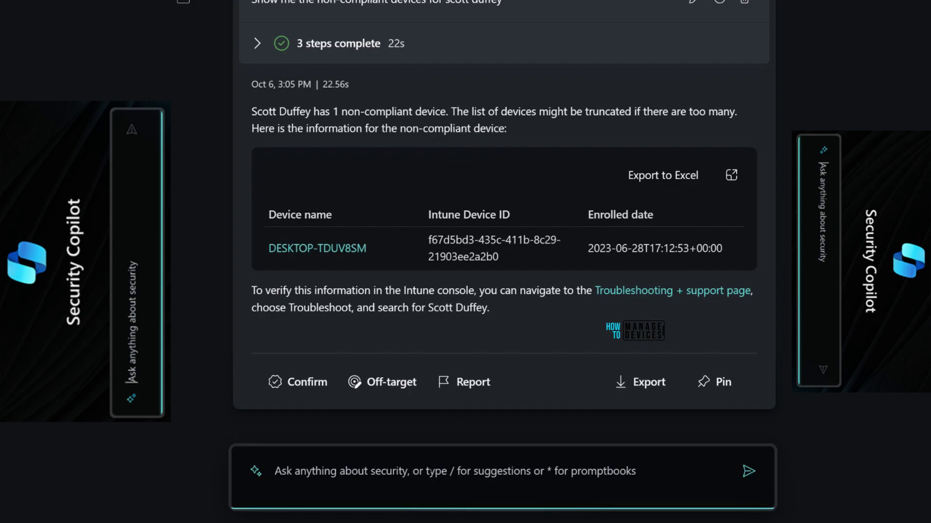
text(Tell me )
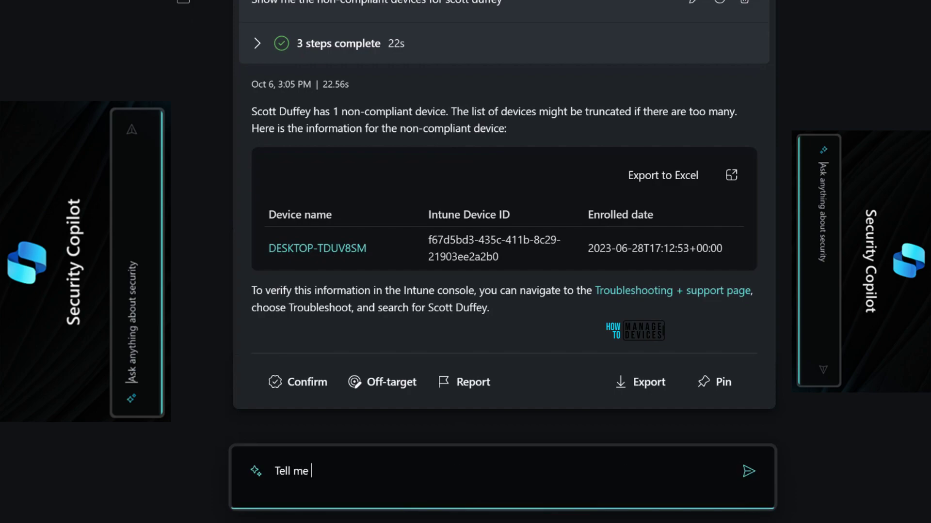
text(more about )
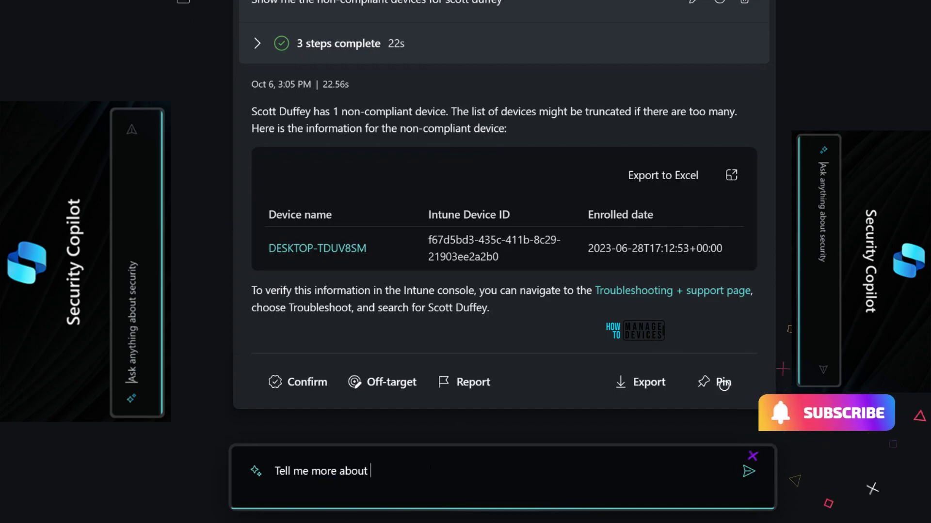
text(Intune complian)
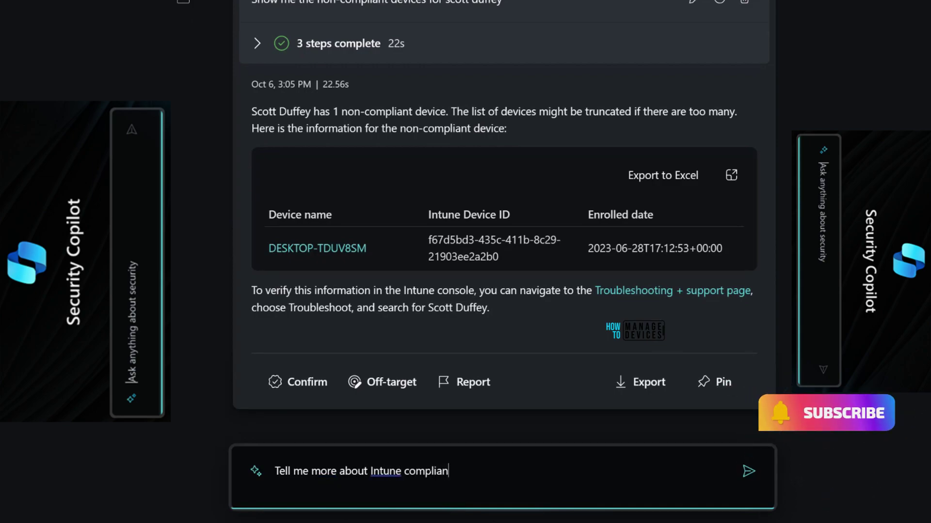
text(ce for this device)
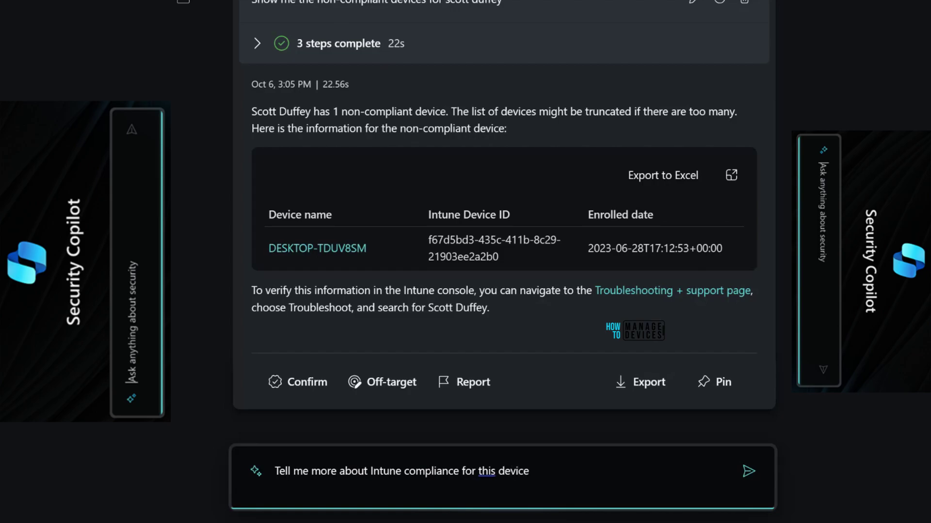
key(Return)
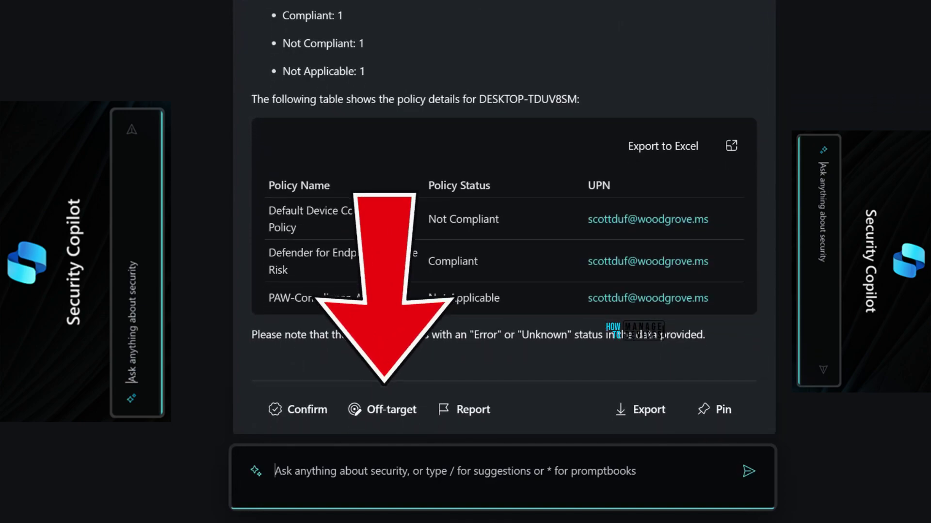
Step: Type the follow-up asking which groups the second policy is assigned to, with names and IDs
text(For the second p)
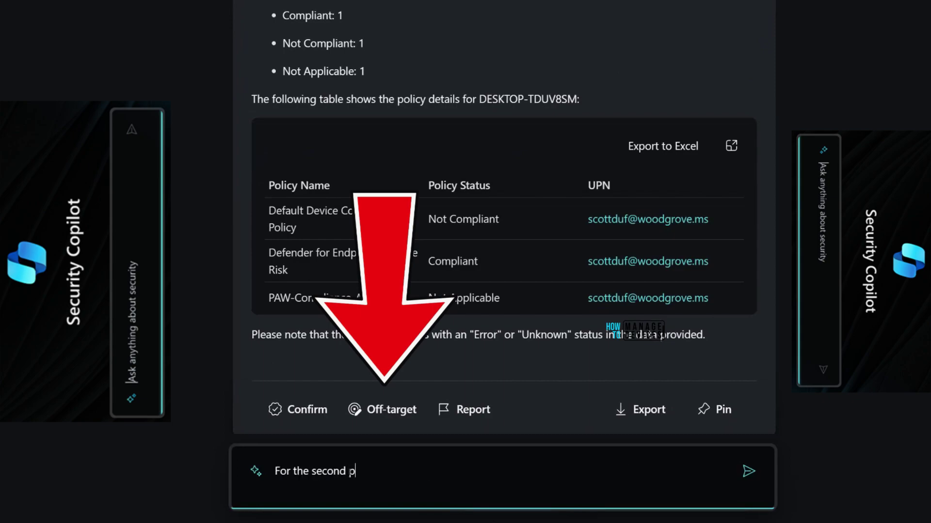
text(olicy, Which groups is it assigne)
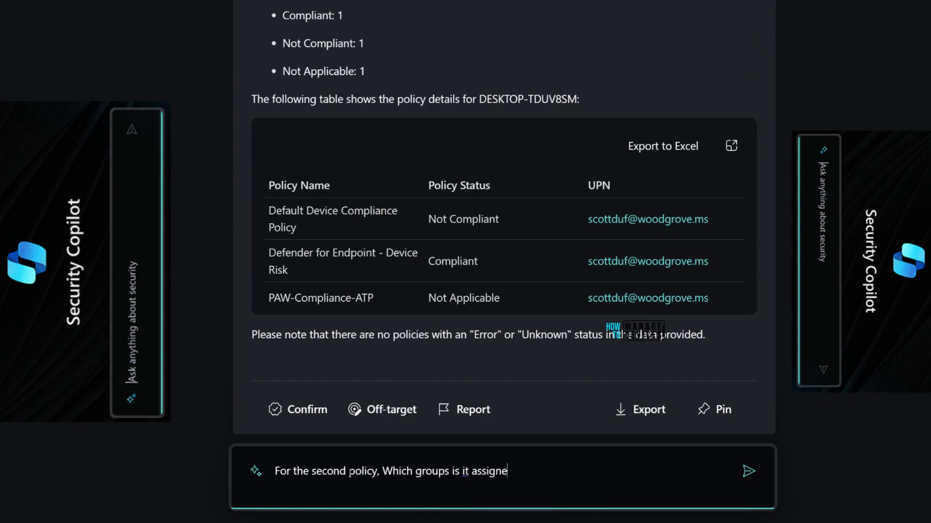
text(d to? Show me the group names and ID's both)
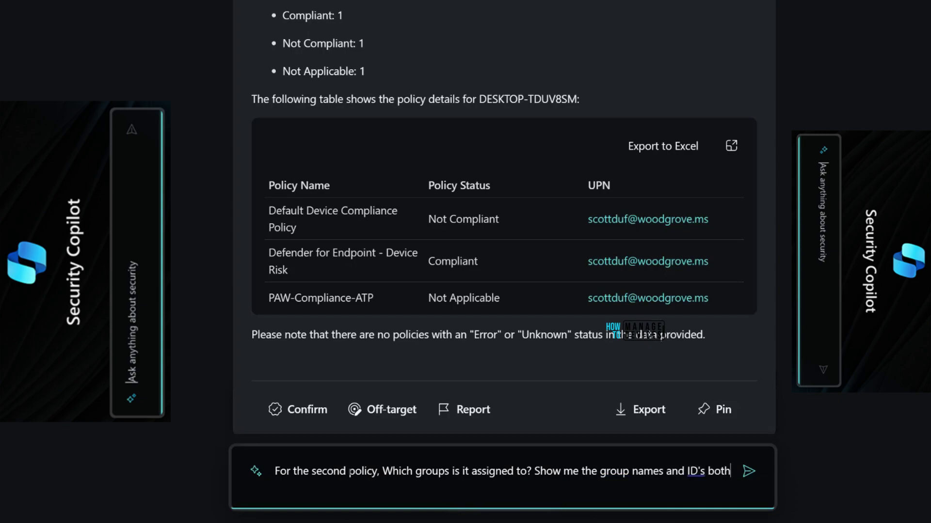
text( for Include and Exclude assignments. Also show me th)
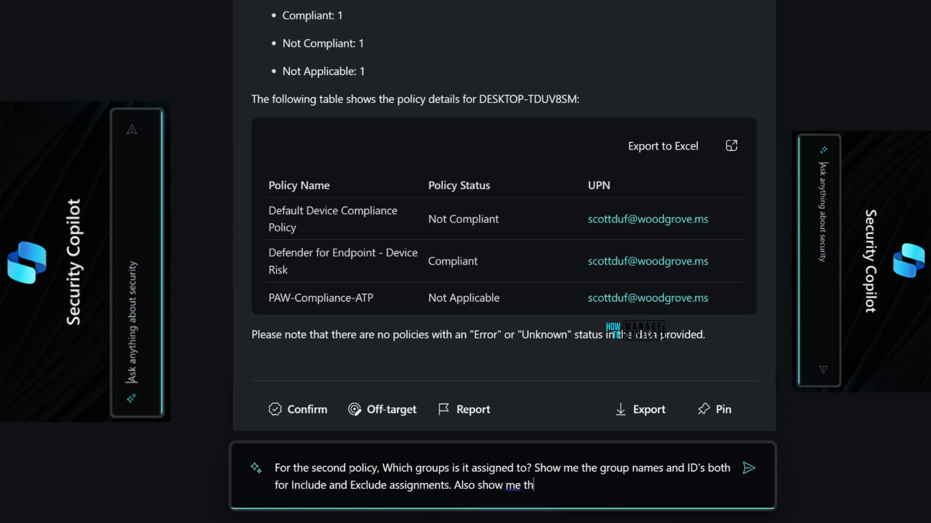
text(e groups that the device is a ember of so that I c)
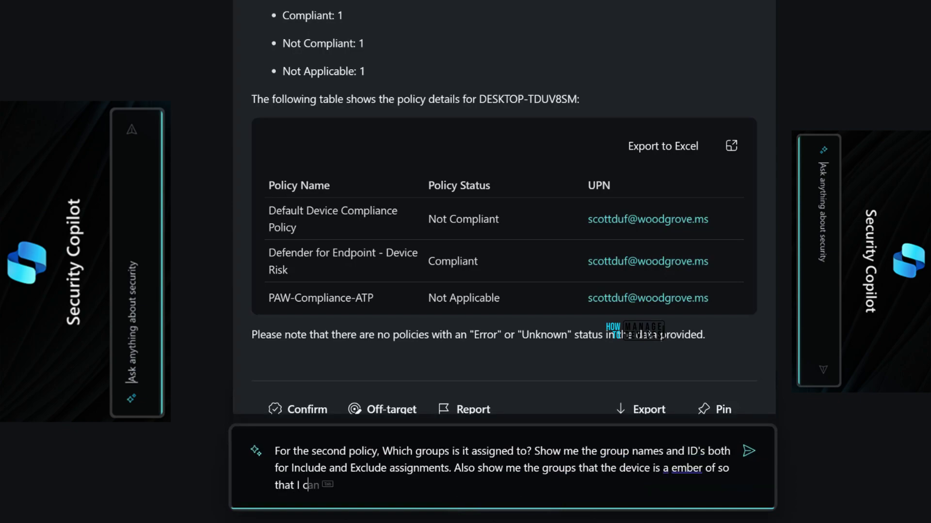
text(an see which group membership is causing this )
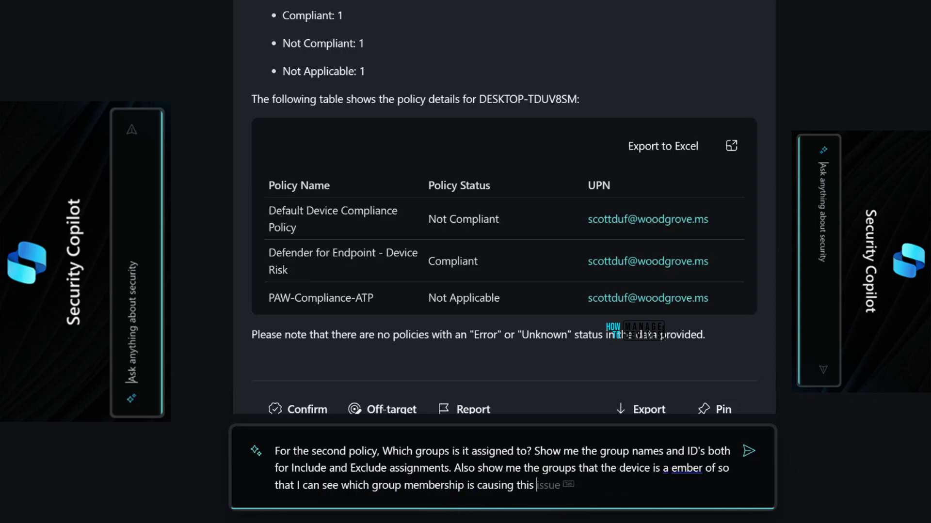
text(policy to apply)
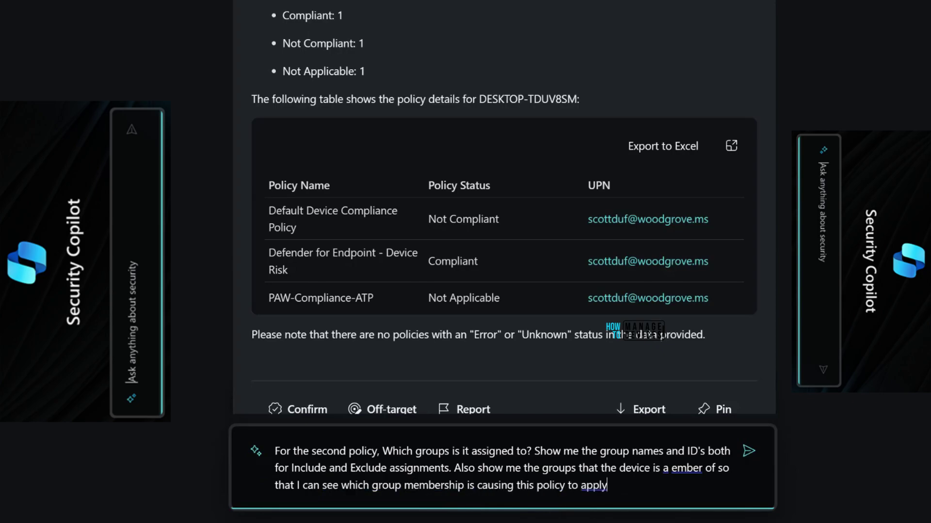
Step: Submit the second-policy group assignment and device membership question
click(748, 453)
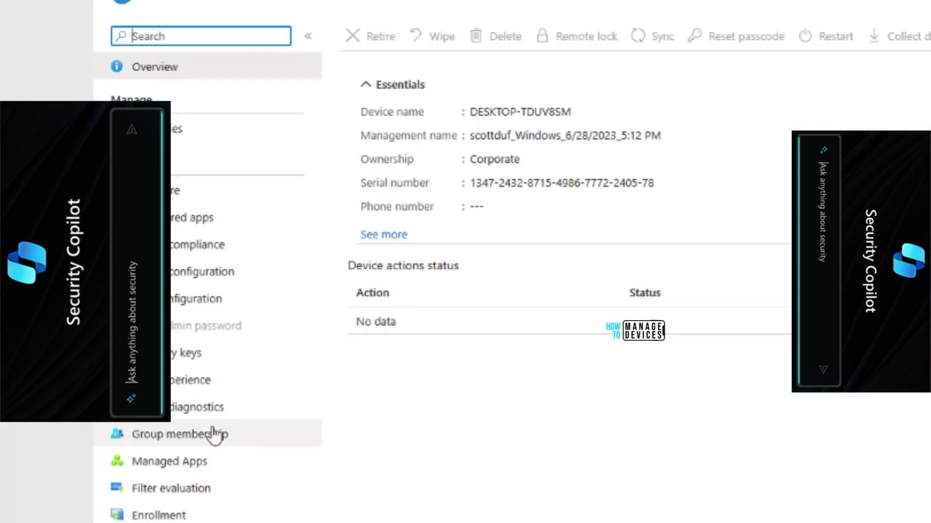
Step: List the Intune devices for Scott Duffey
text(devices)
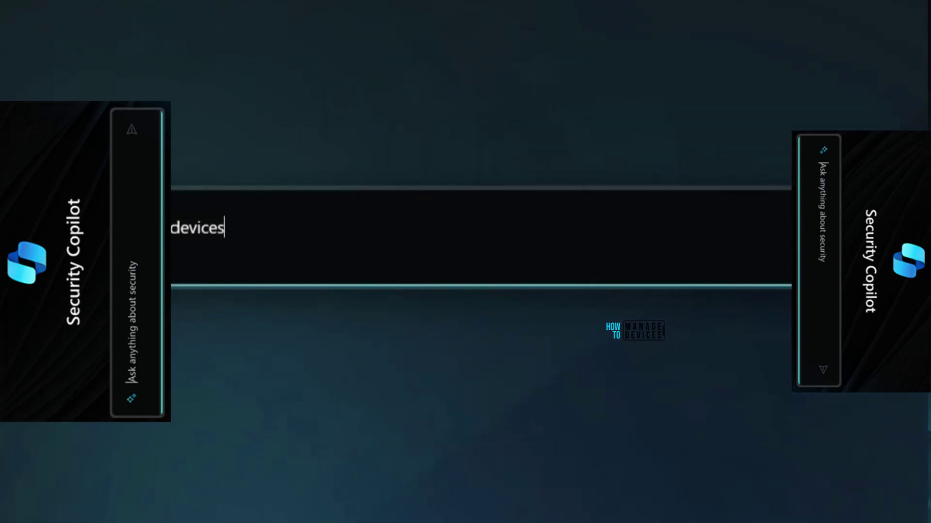
text( for Scott Duffey)
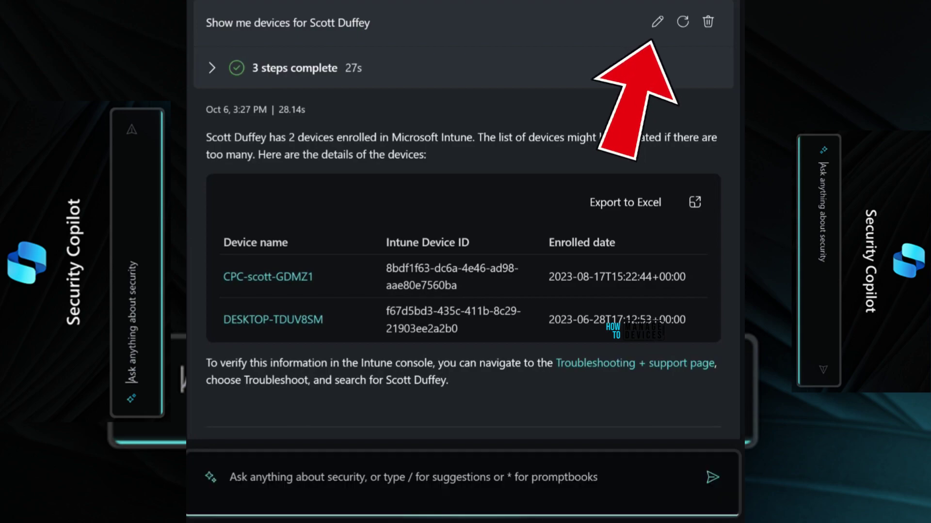
Step: Type the prompt 'Compare the hardware of the two devices above'
text(Compare the)
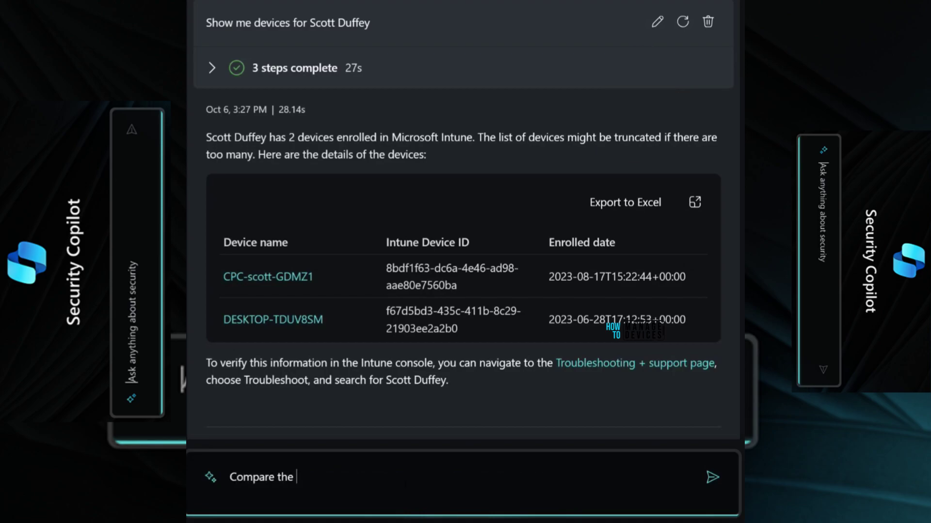
text( hardware of the two devices above)
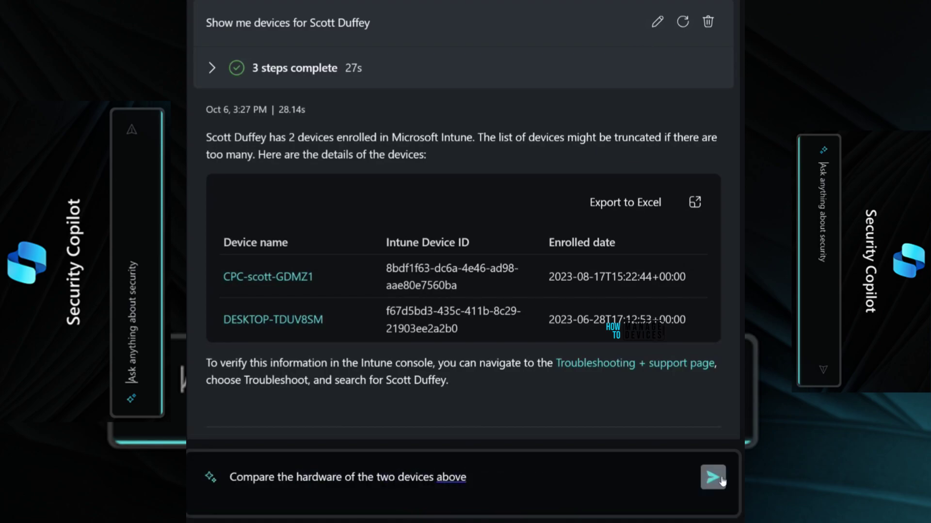
Step: Submit the hardware comparison and view the resulting table at full size
key(Return)
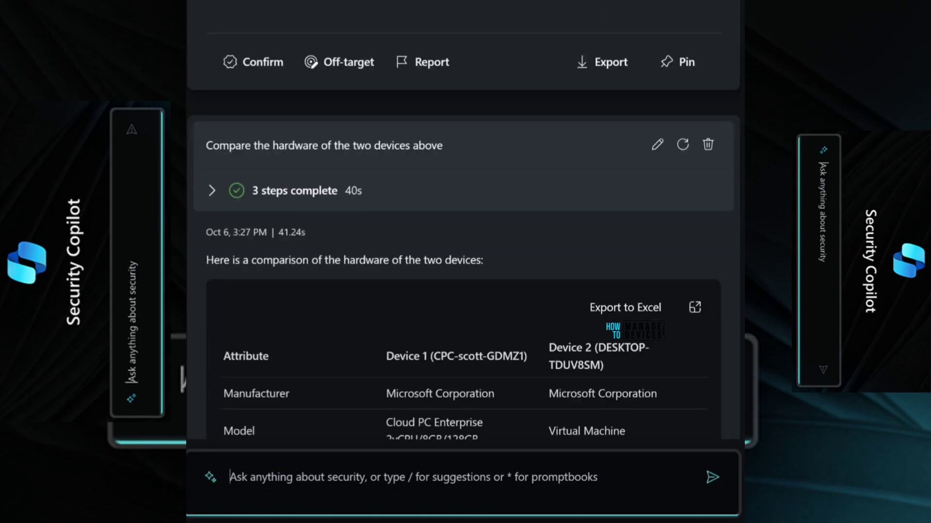
scroll(462, 220, down, 4)
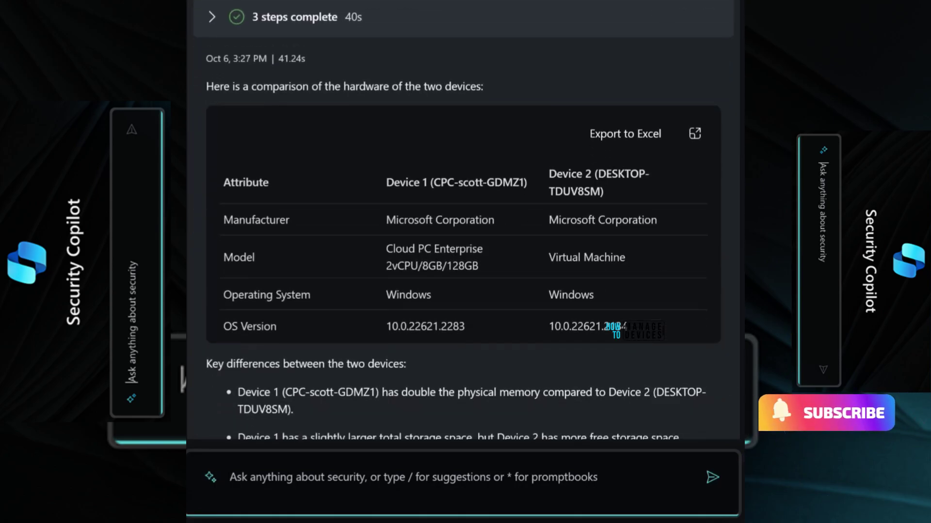
click(695, 133)
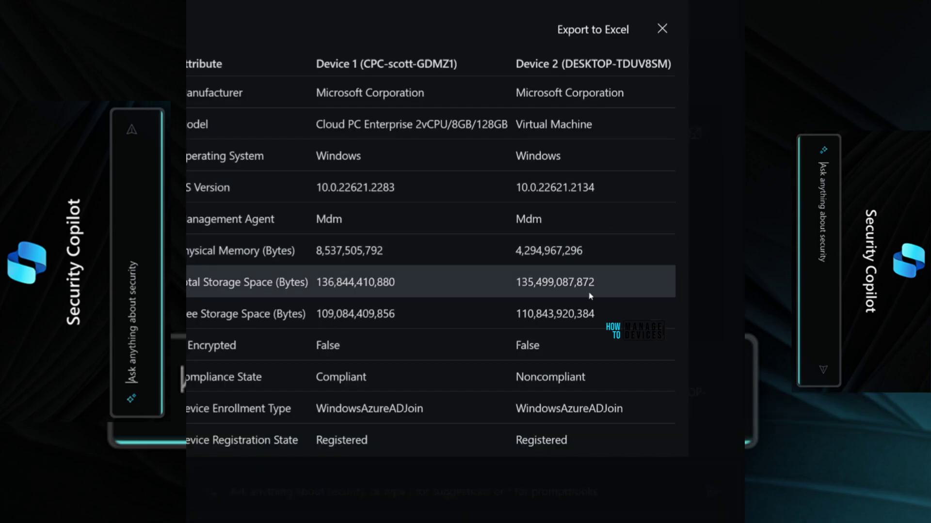
click(662, 29)
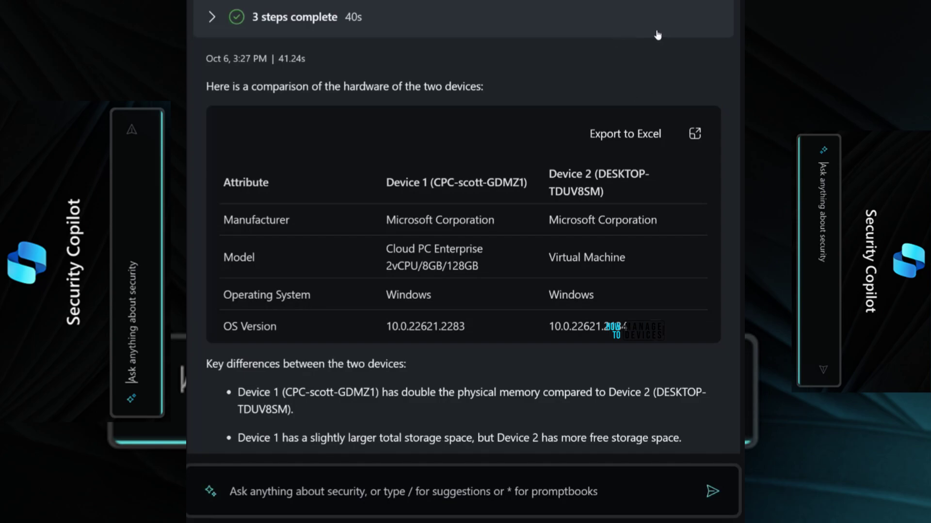
scroll(660, 194, up, 1)
scroll(659, 194, up, 4)
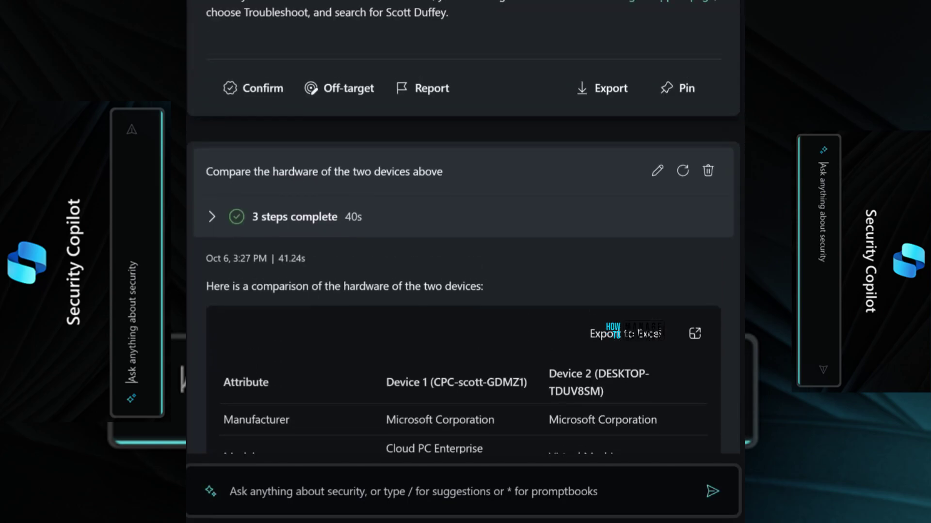
Step: Edit the comparison prompt to add 'Show the disk space in GB' and rerun it
click(658, 171)
text(how the )
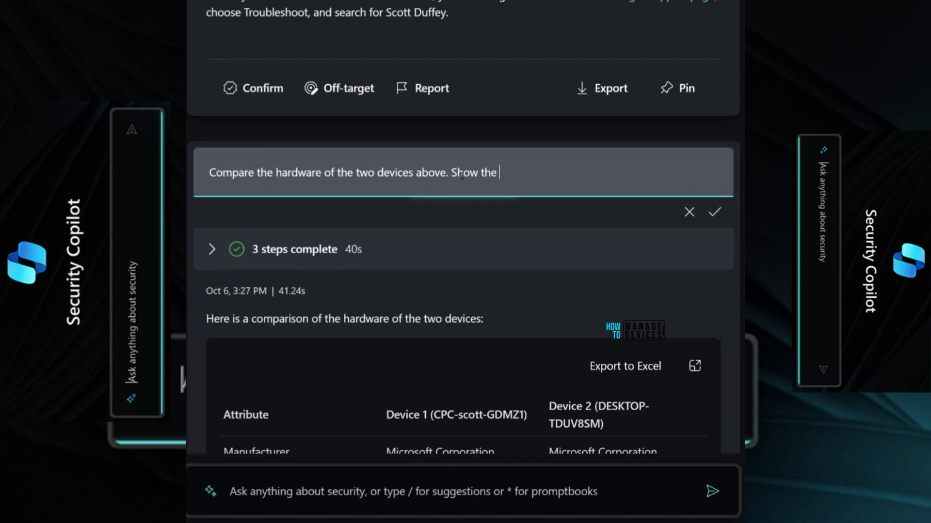
text(disk space in GB)
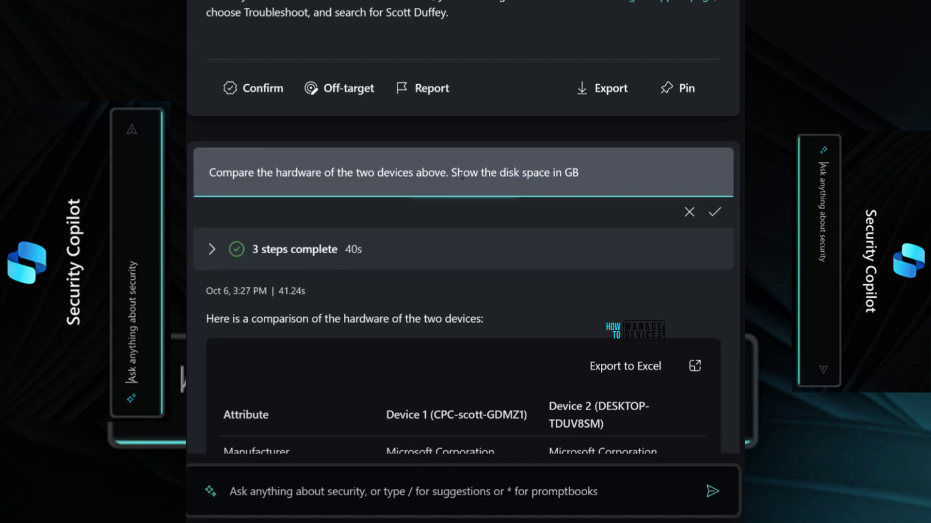
click(714, 213)
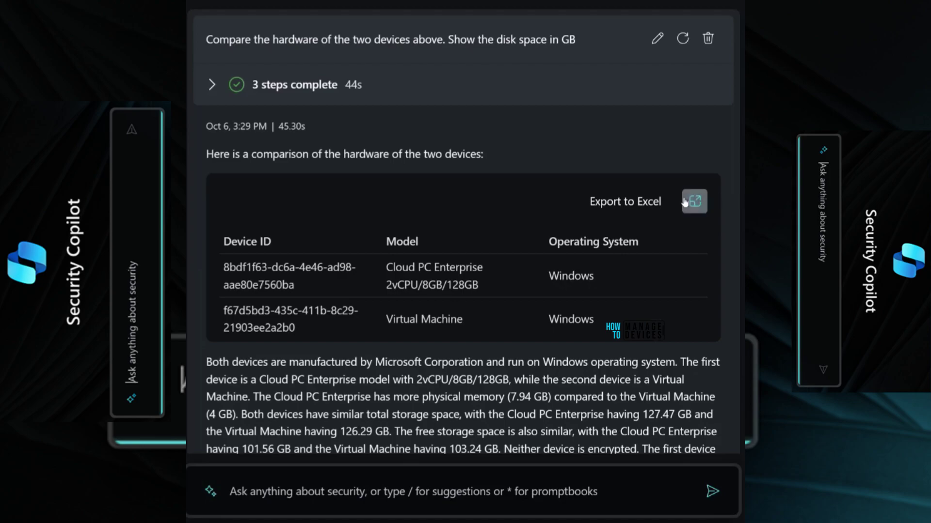
Step: Scroll through the full-size GB table's storage columns, then rerun the non-compliant devices query
click(694, 201)
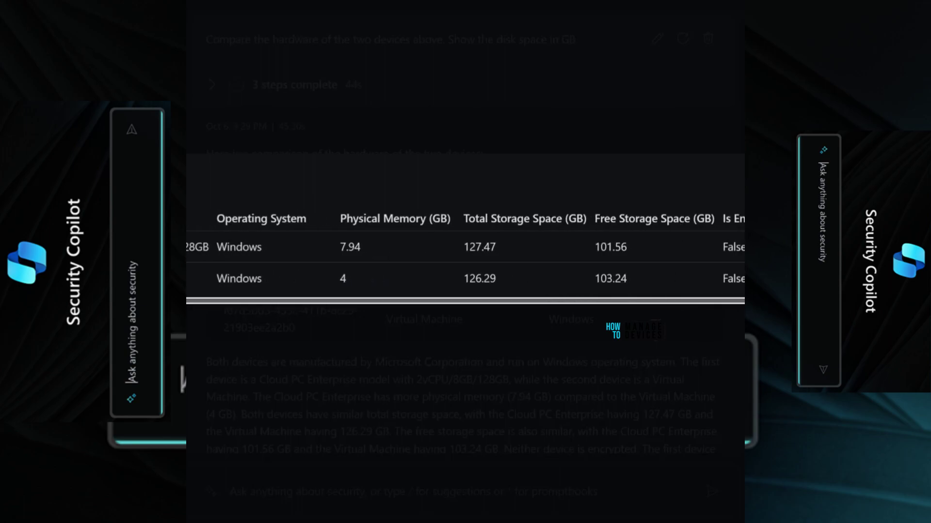
drag(665, 301, 742, 301)
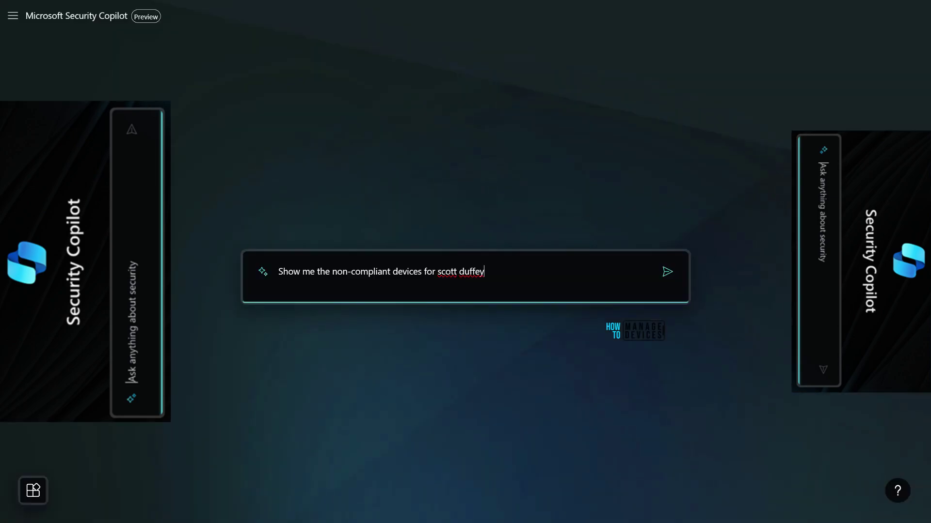
key(Return)
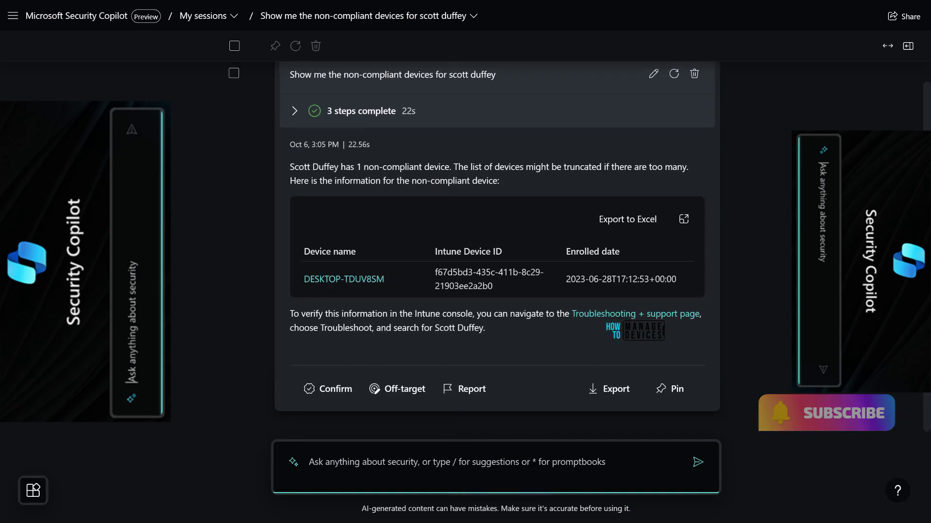
Step: Ask Security Copilot 'Tell me more about Intune compliance for this device' for DESKTOP-TDUV8SM
click(440, 457)
text(Tell me more about)
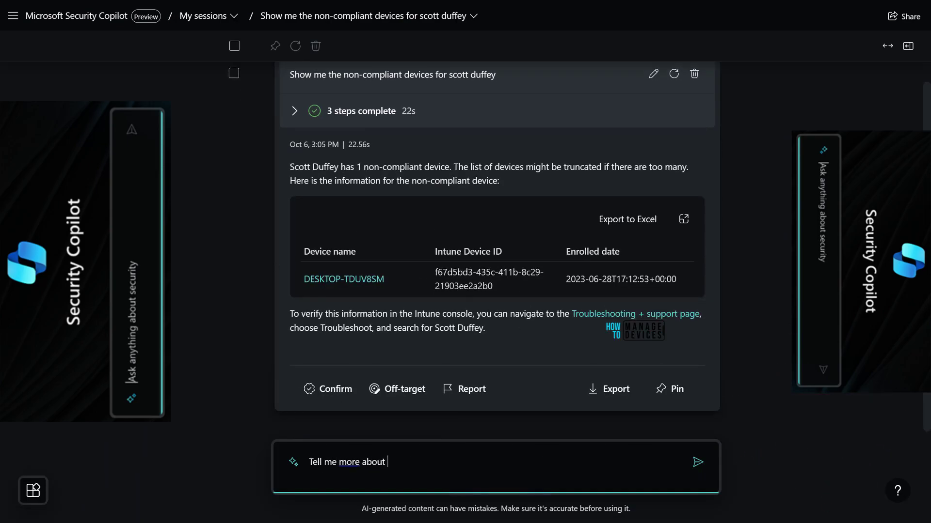
text( Intune compliance for this device)
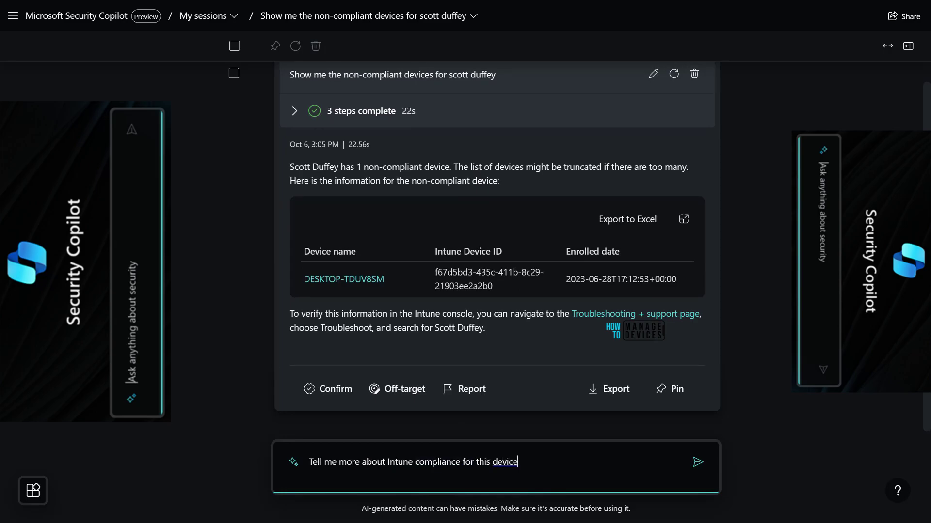
key(Return)
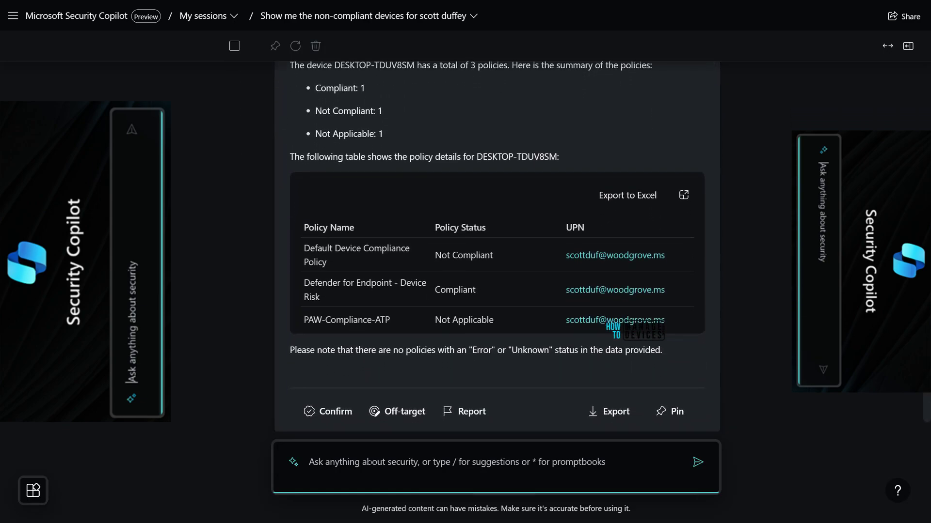
Step: Ask which groups the second policy is assigned to, with group names and IDs
text(For the second policy, Which groups is it assigned to? Show me the group names and ID's both)
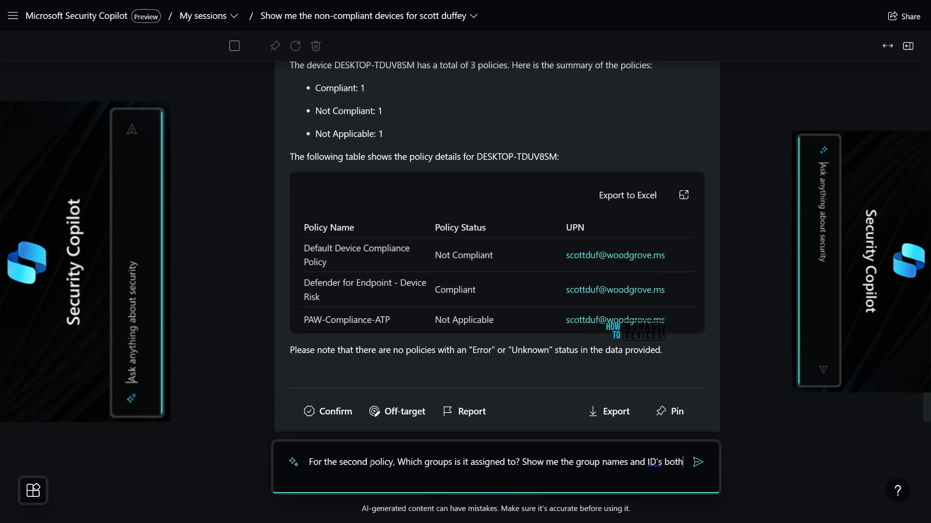
text( for Include and Exclude assignments. Also show me the groups that the device is a ember of so that I can see which group membership is causing this policy to apply)
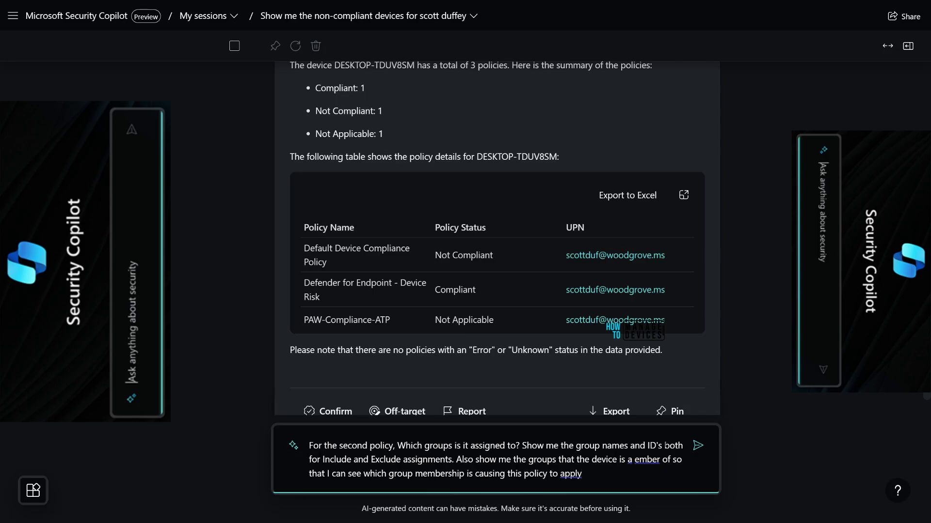
click(697, 446)
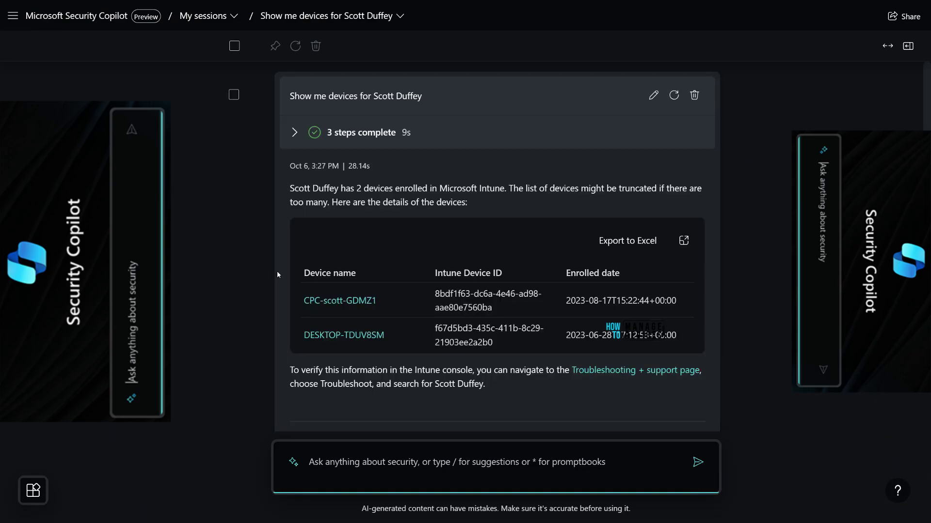
Step: Begin a follow-up prompt comparing the hardware of Scott Duffey's two devices
text(Compare the hardware of the two devices above)
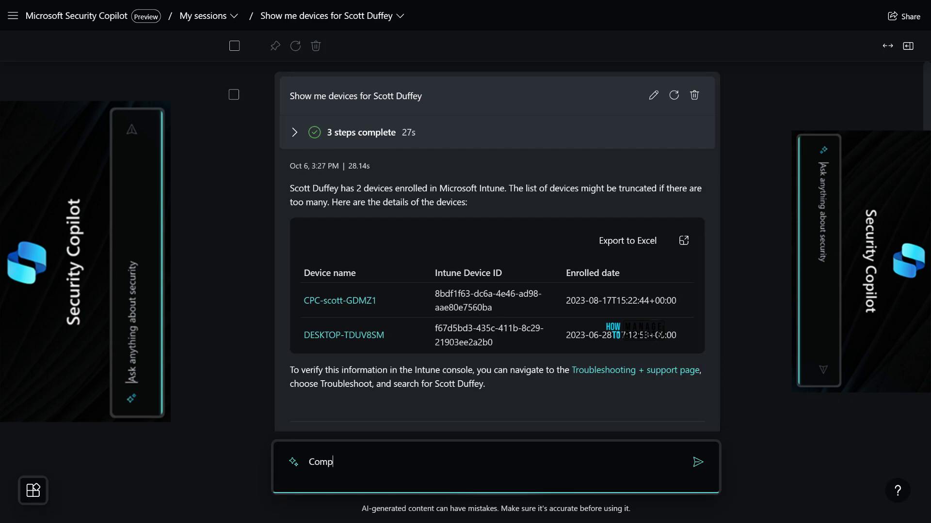